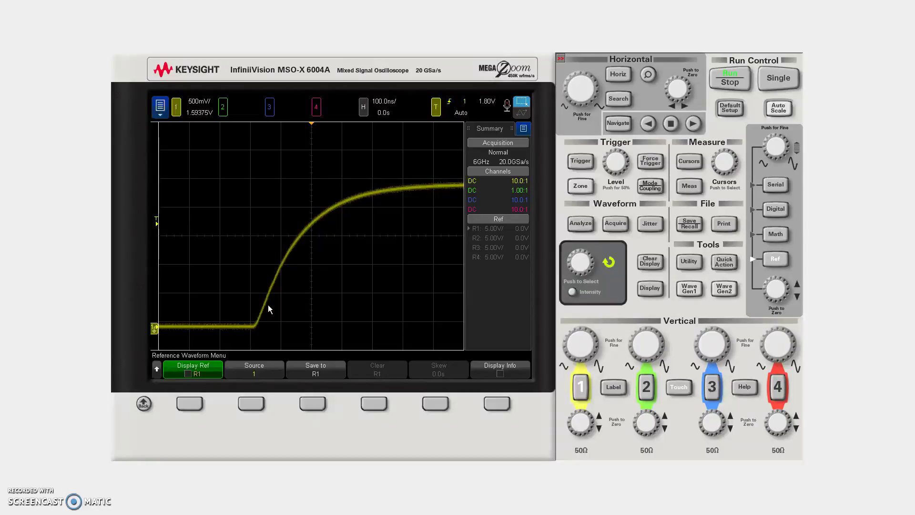
Step: Turn on the display of reference R1 and save the channel 1 waveform into it
left_click(188, 372)
left_click(188, 375)
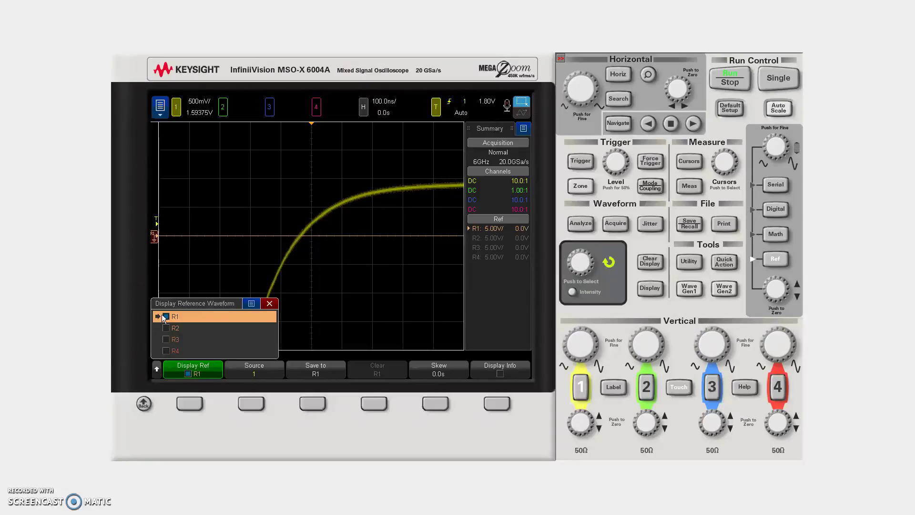
key("F3")
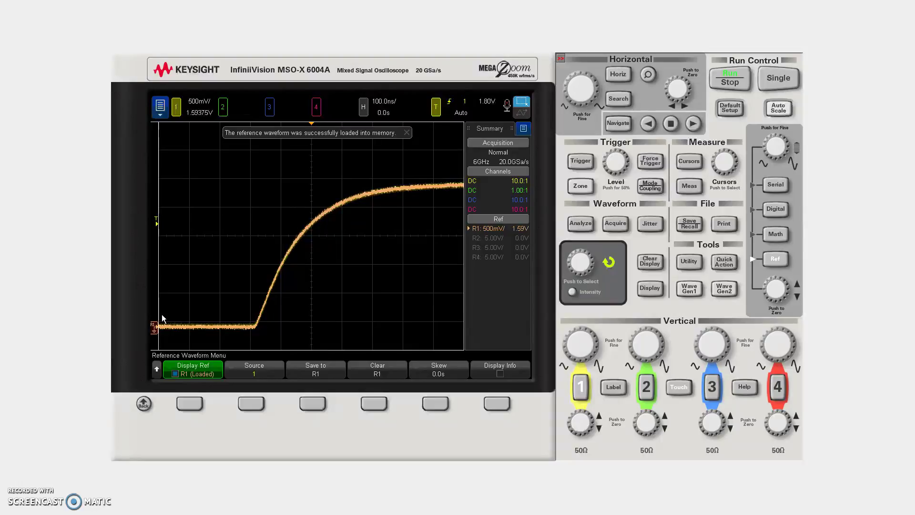
Step: Shift the R1 reference waveform vertically to an offset of 1.48438 V
scroll(161, 313, "down", 5)
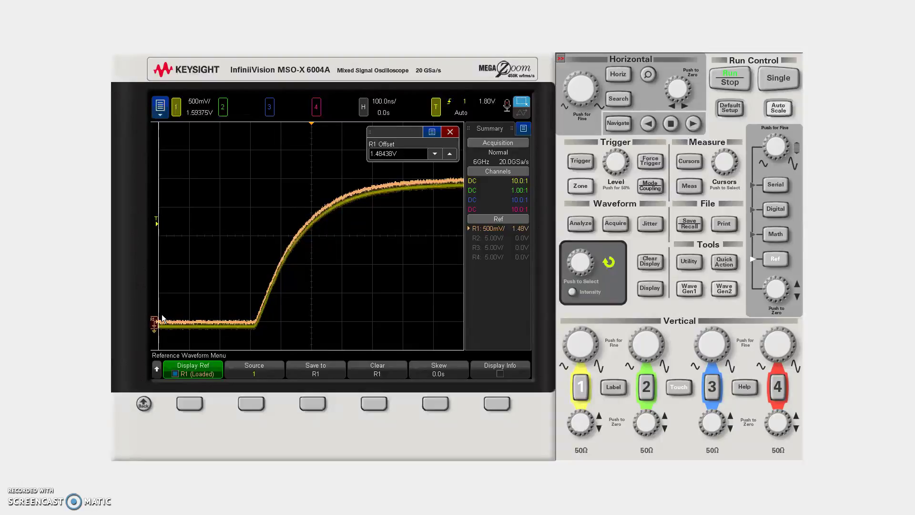
scroll(162, 315, "up", 5)
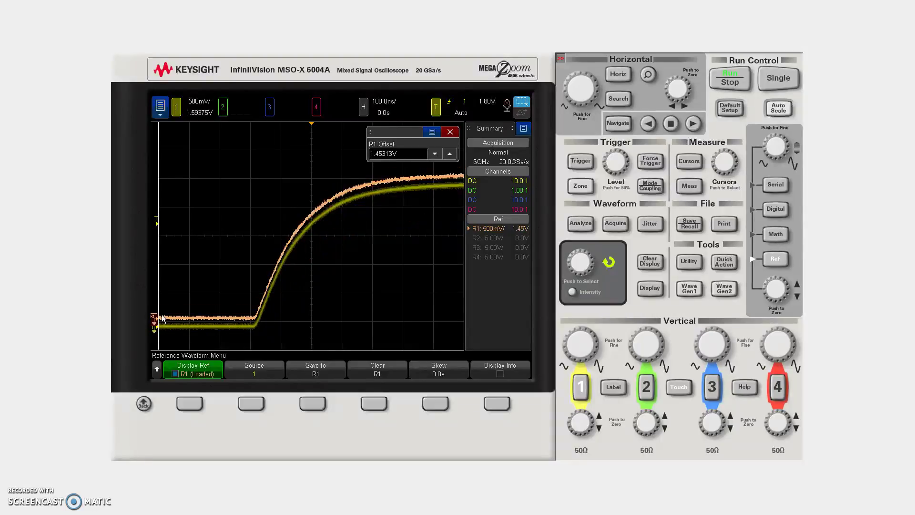
scroll(163, 319, "down", 1)
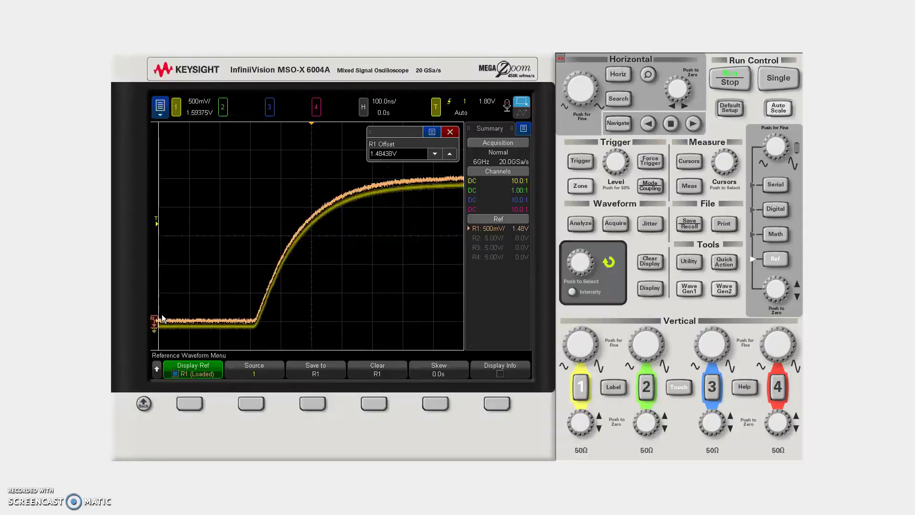
Step: Move the traces back and forth in time and leave the horizontal delay at -16 ns
left_click(163, 319)
scroll(162, 319, "up", 3)
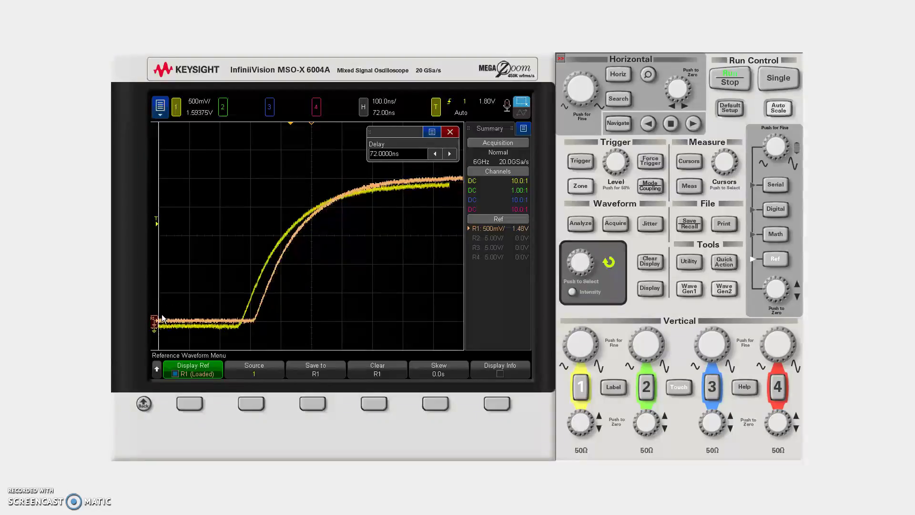
scroll(163, 318, "down", 3)
scroll(163, 318, "up", 3)
scroll(162, 318, "down", 3)
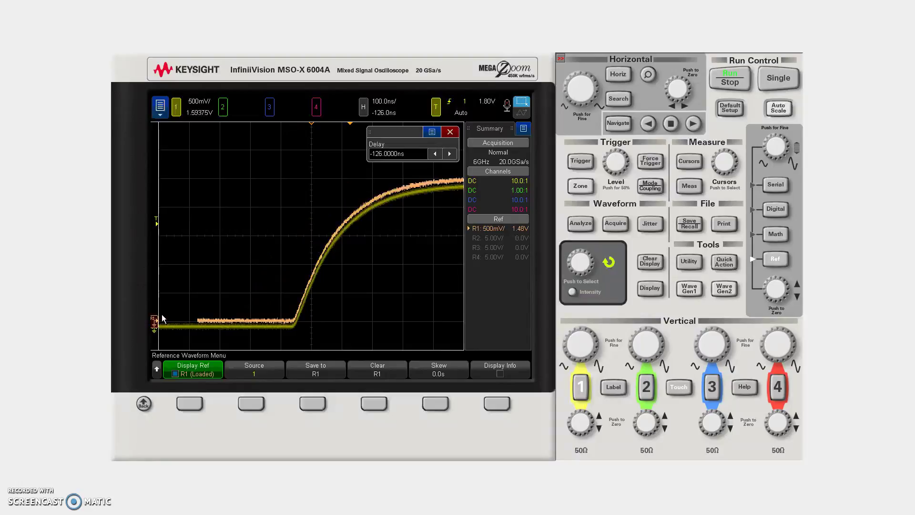
scroll(162, 318, "down", 5)
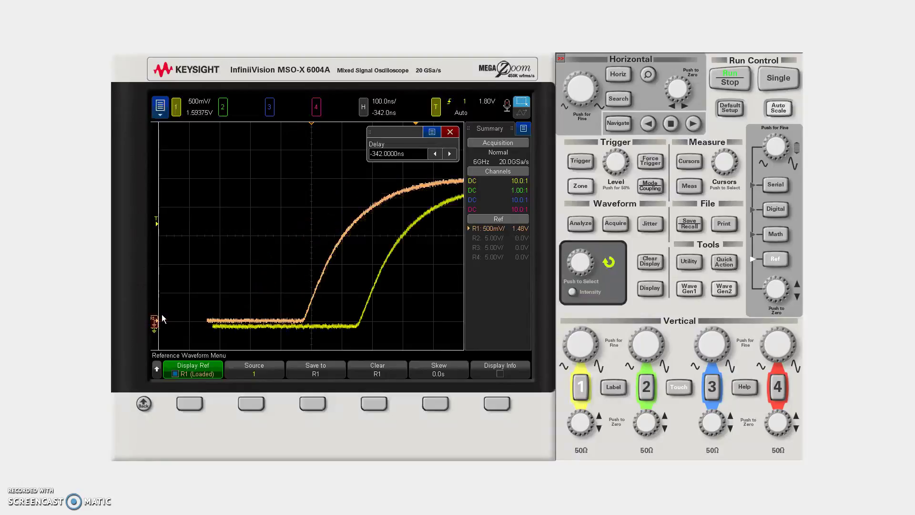
scroll(163, 318, "up", 5)
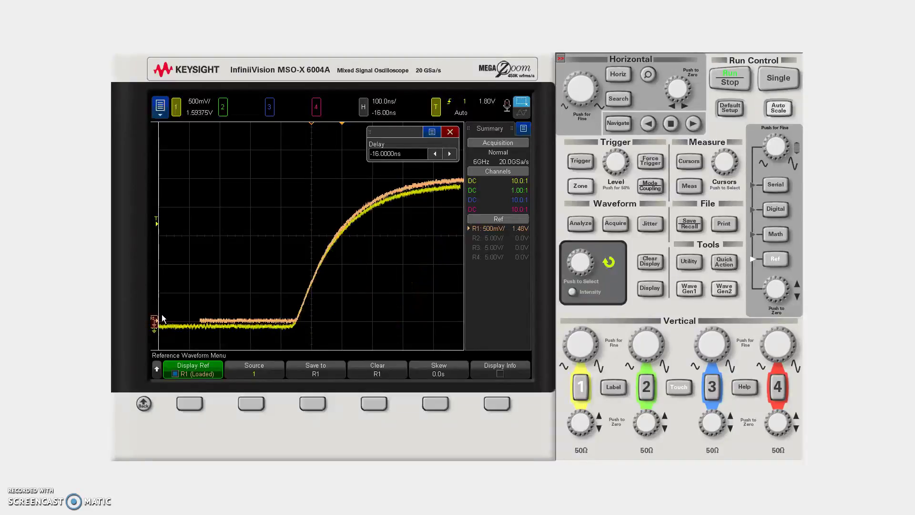
scroll(163, 318, "up", 4)
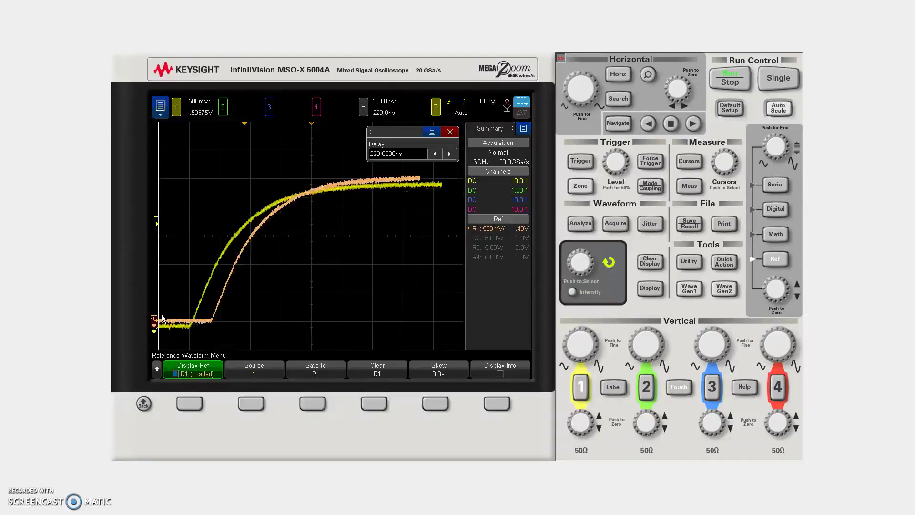
scroll(162, 318, "down", 4)
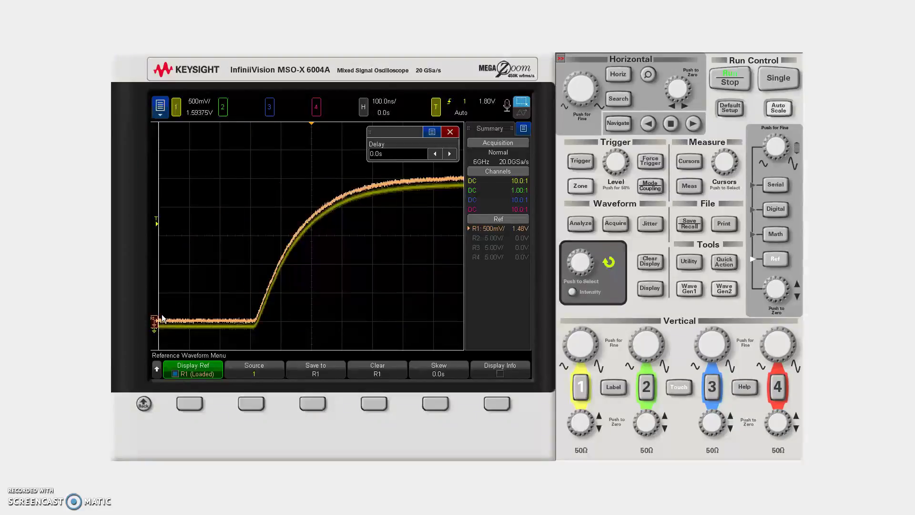
scroll(163, 318, "up", 3)
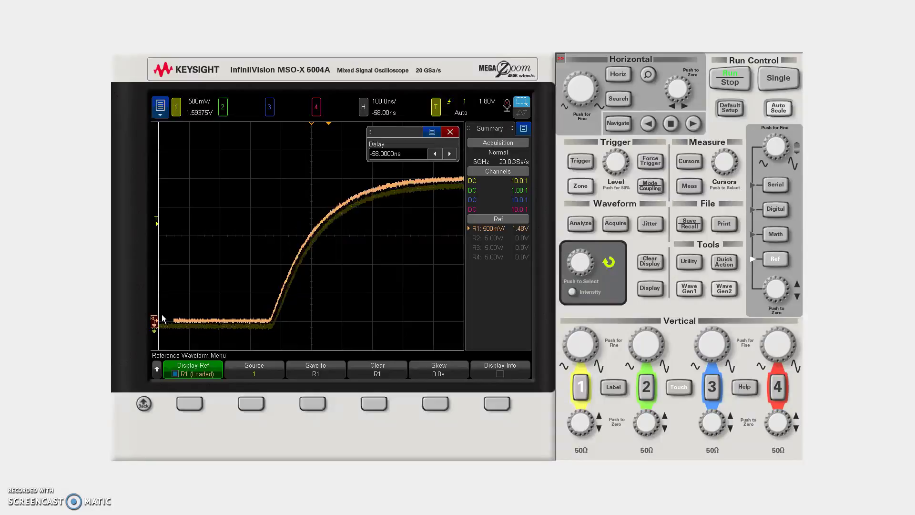
scroll(162, 318, "down", 2)
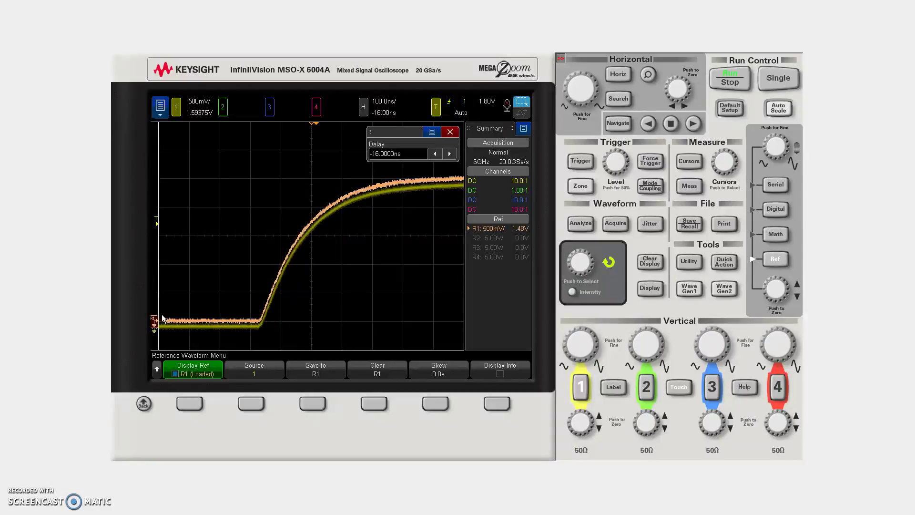
scroll(162, 318, "down", 2)
Step: Raise the R1 reference waveform further above channel 1 and leave its offset at about 1.31 V
scroll(162, 319, "up", 4)
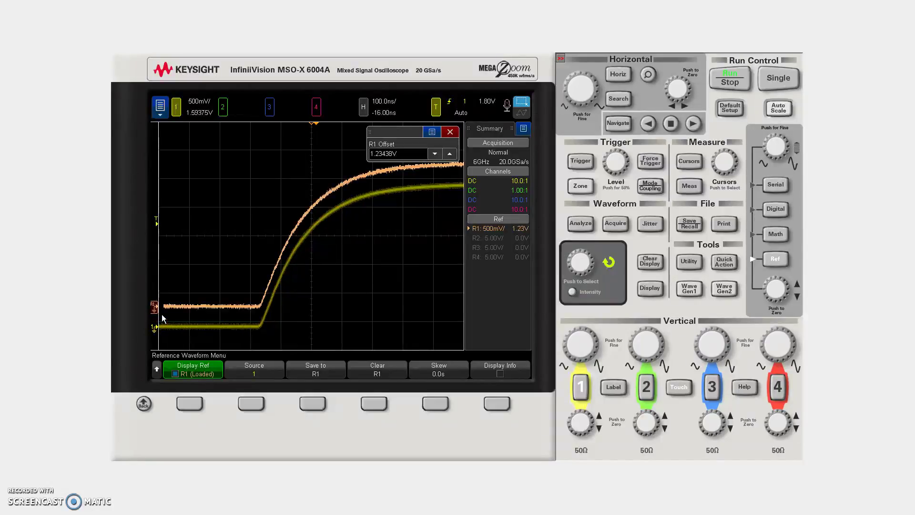
scroll(163, 318, "up", 3)
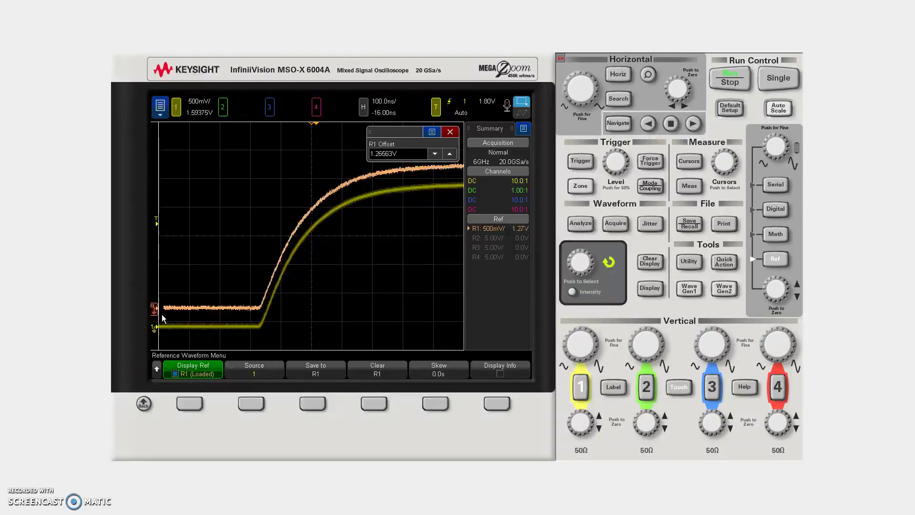
scroll(163, 318, "down", 1)
Step: Try R1 vertical scales of 1.00 V/ and 200 mV/, and return the scale to 500 mV/
left_click(162, 318)
scroll(163, 318, "down", 1)
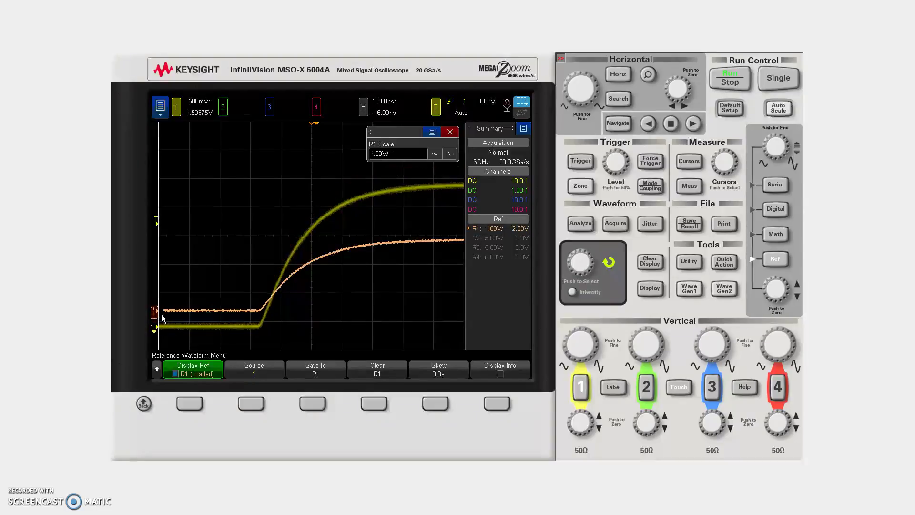
scroll(163, 319, "down", 2)
scroll(162, 318, "up", 1)
scroll(163, 318, "up", 3)
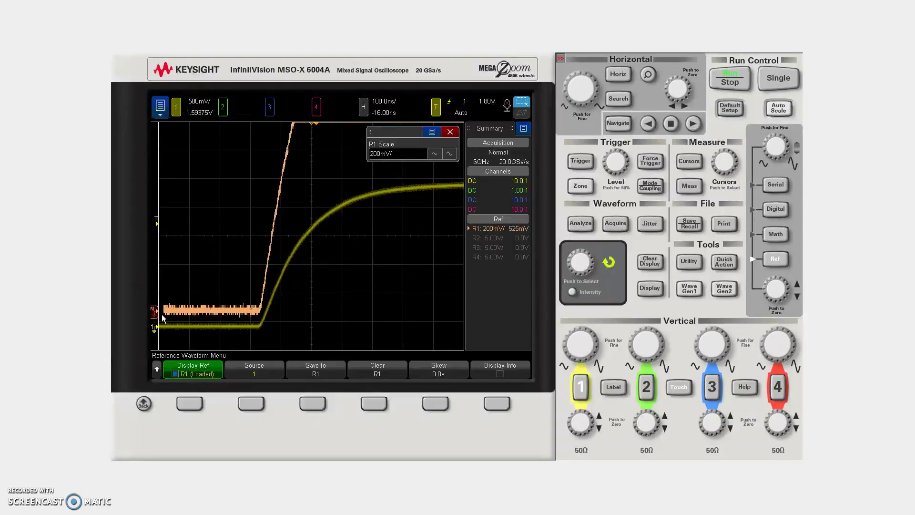
scroll(163, 319, "down", 2)
scroll(163, 319, "up", 1)
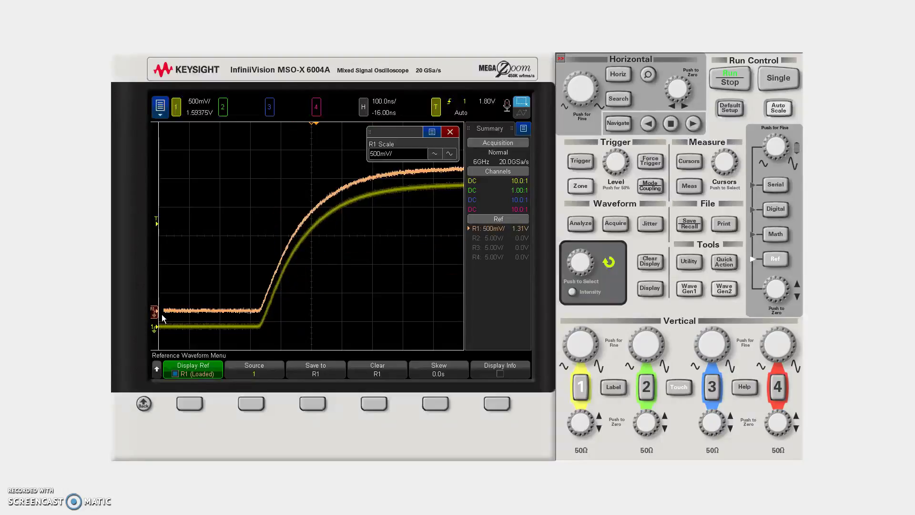
Step: Align R1 with channel 1 by setting its skew to -2 ns and its offset to 1.57813 V
left_click(438, 374)
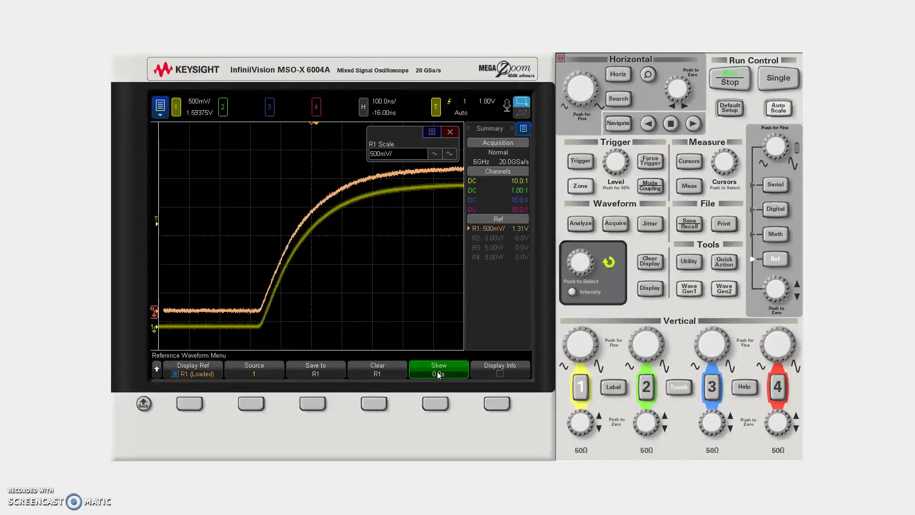
scroll(437, 375, "down", 8)
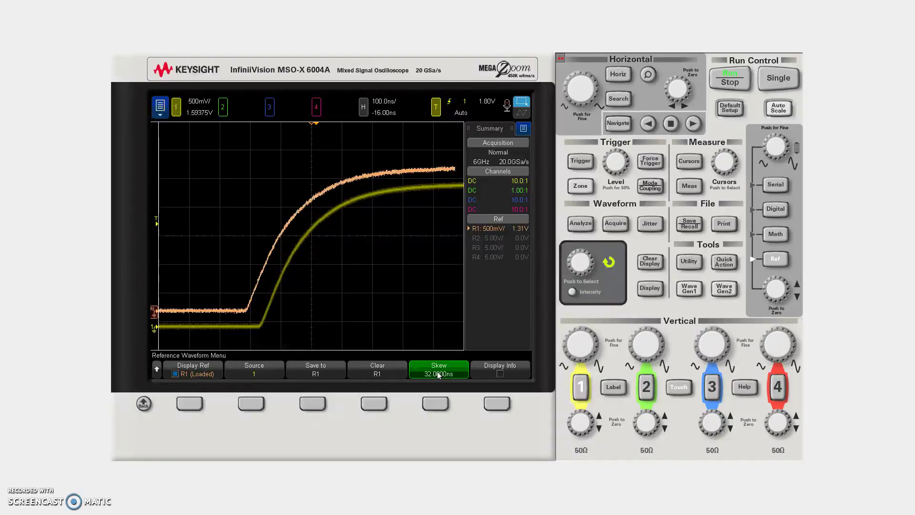
scroll(437, 372, "down", 10)
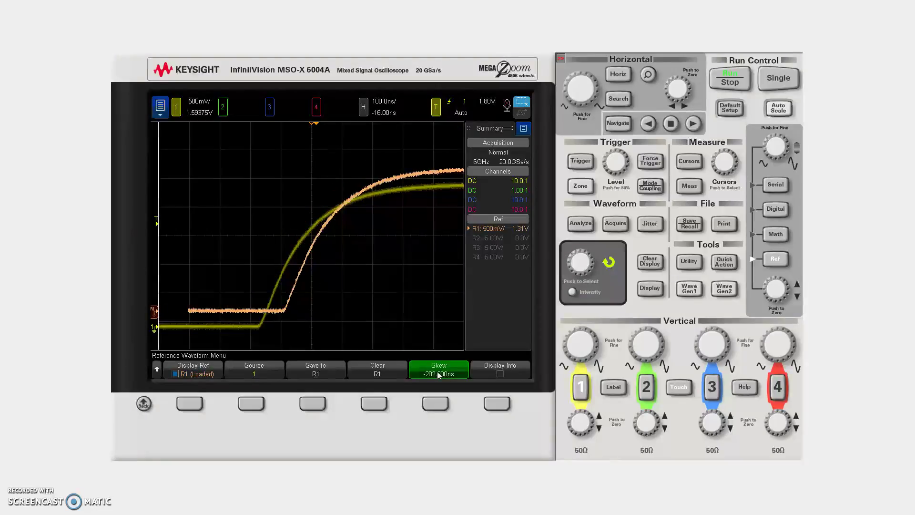
scroll(439, 375, "up", 15)
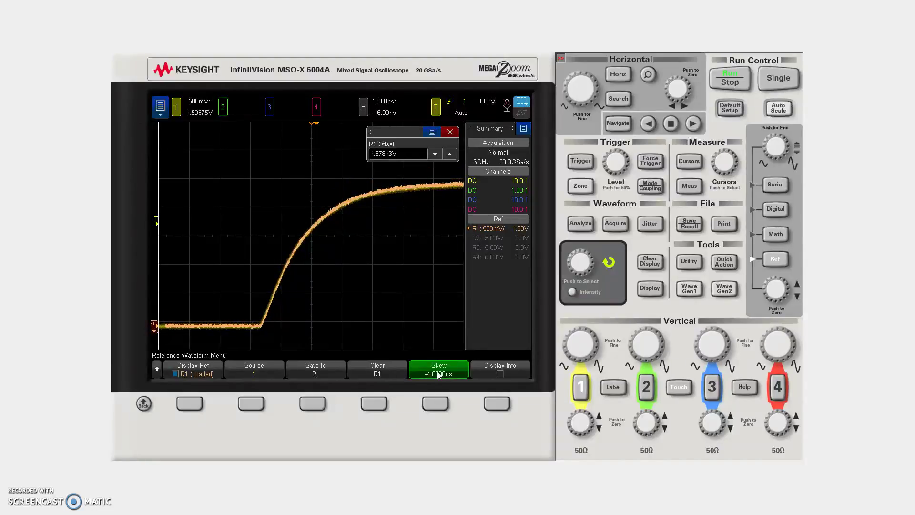
scroll(437, 374, "up", 1)
scroll(438, 375, "down", 1)
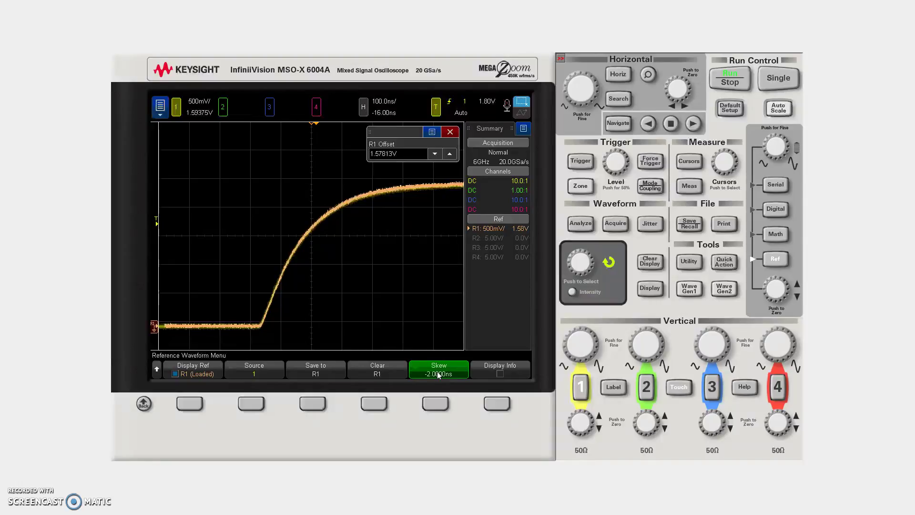
Step: Save channel 1 to the usb drive as Reference Waveform data (*.h5) under the name ref_3
left_click(438, 374)
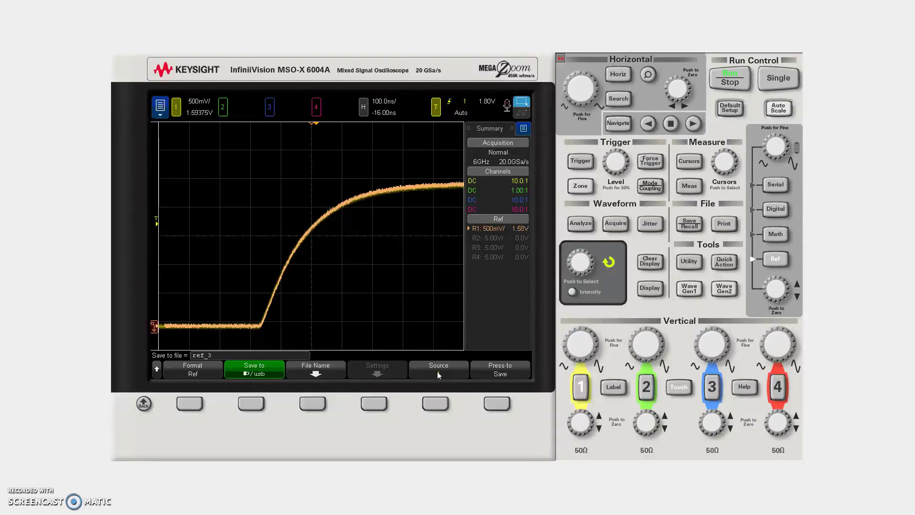
left_click(193, 371)
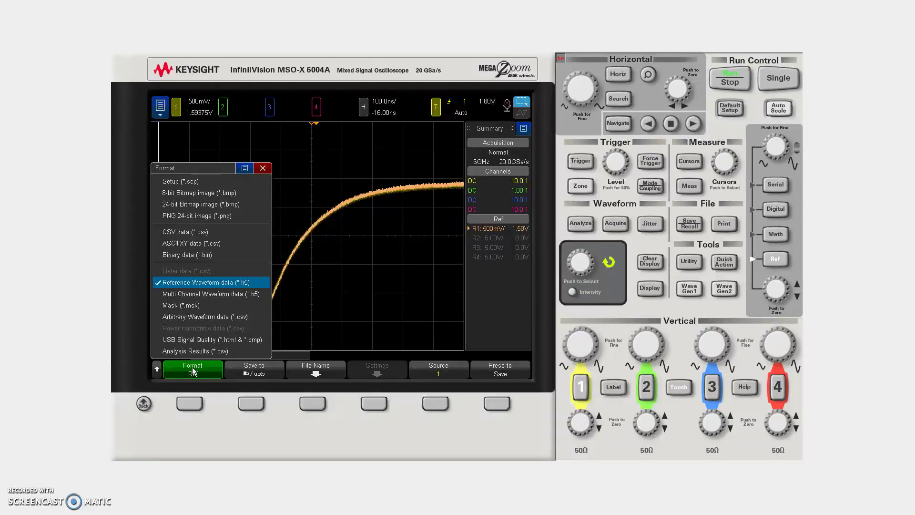
left_click(184, 281)
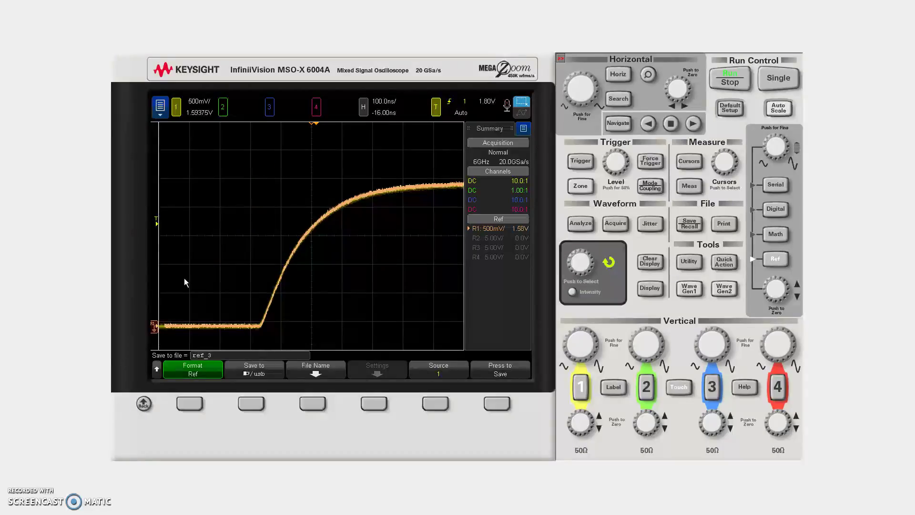
left_click(253, 371)
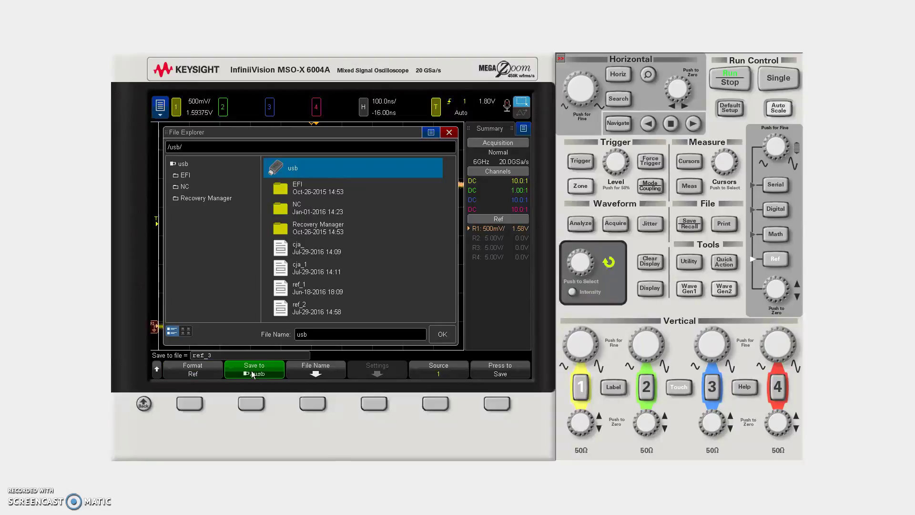
left_click(316, 370)
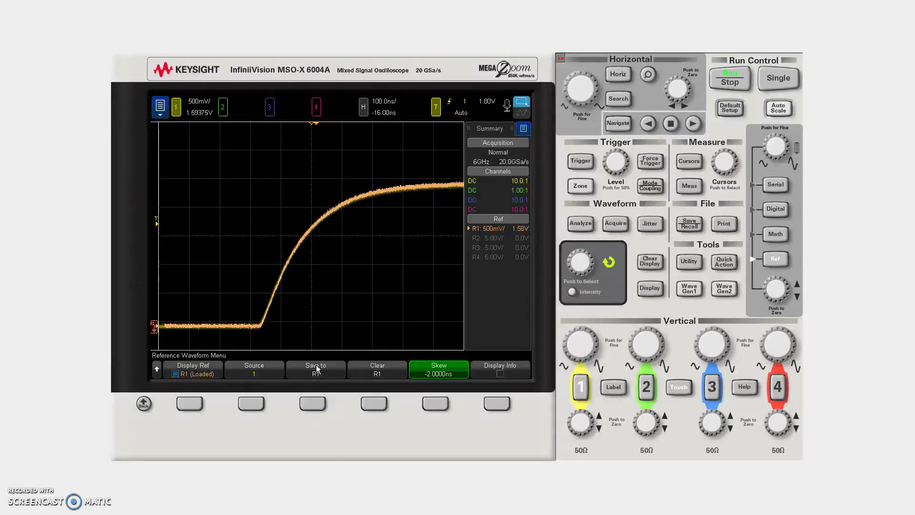
Step: Clear reference R1 and set the file type to recall to Reference Waveform data (*.h5)
left_click(317, 369)
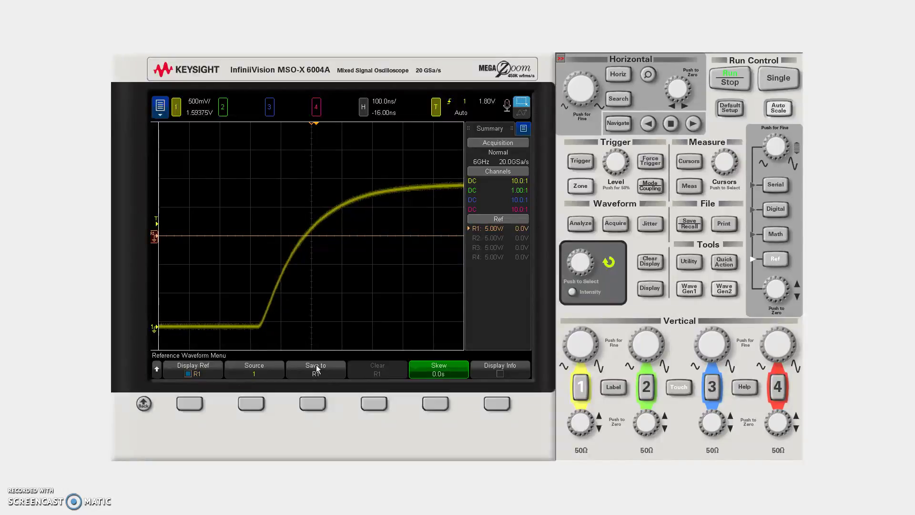
left_click(317, 369)
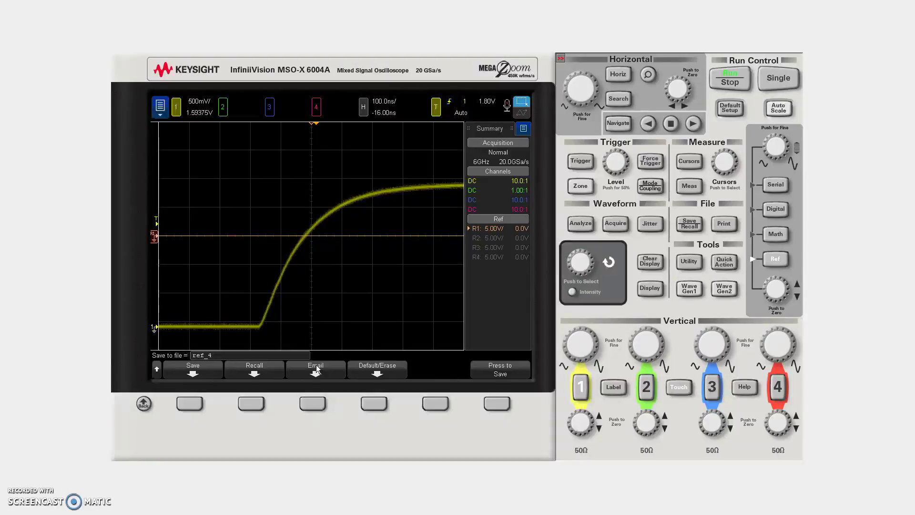
left_click(256, 371)
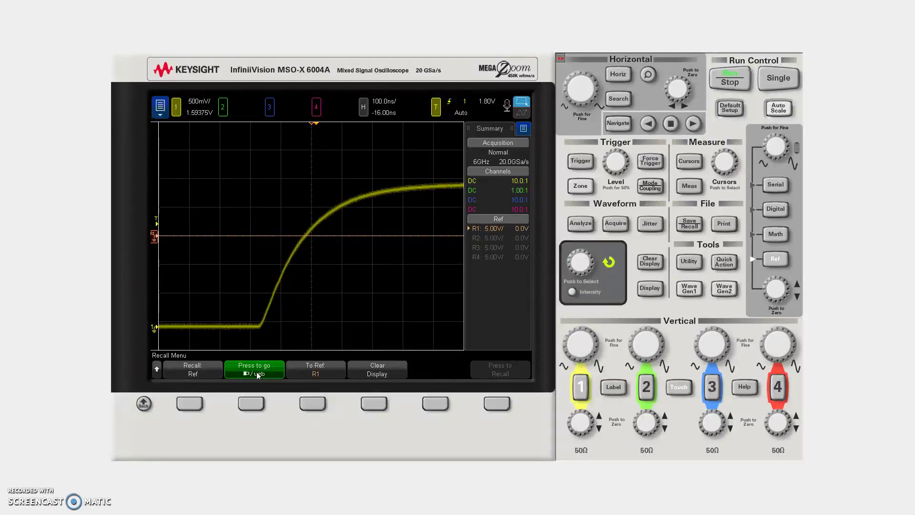
left_click(193, 370)
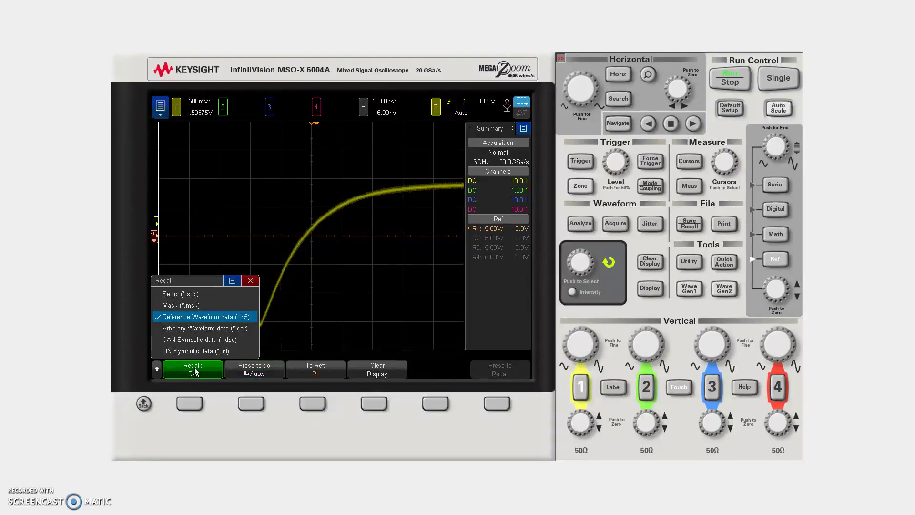
left_click(198, 316)
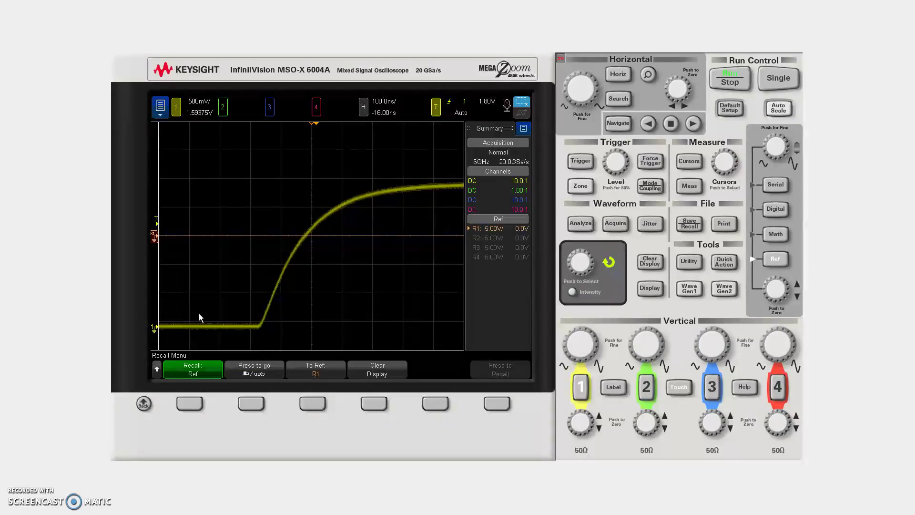
Step: Recall the file ref_3 from the usb drive into reference R1
left_click(323, 372)
left_click(305, 315)
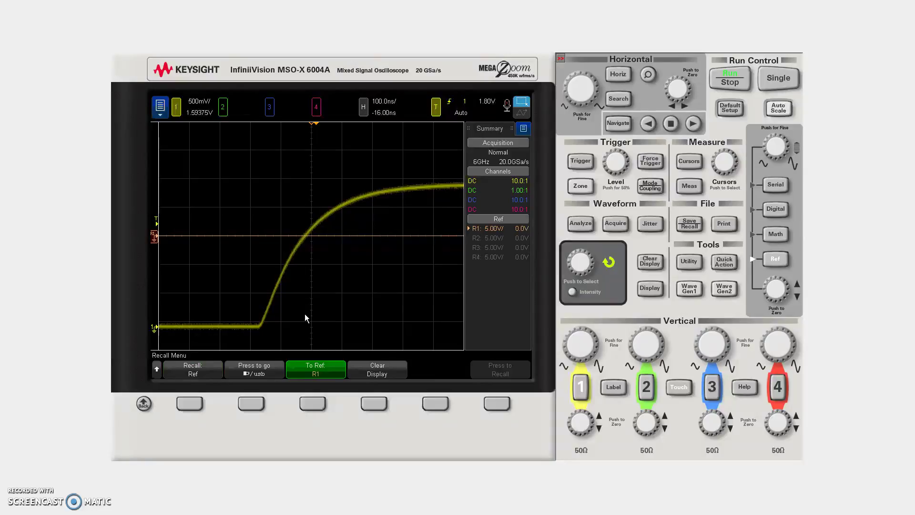
left_click(261, 374)
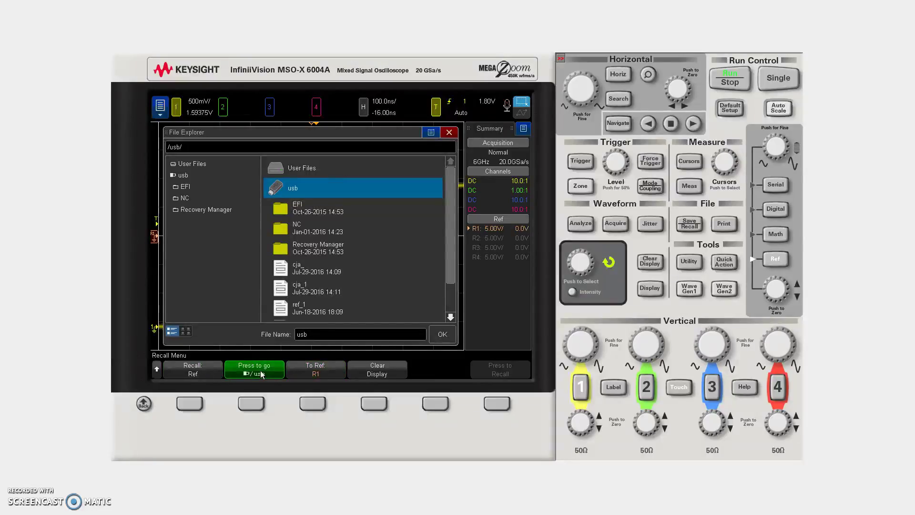
scroll(446, 259, "down", 2)
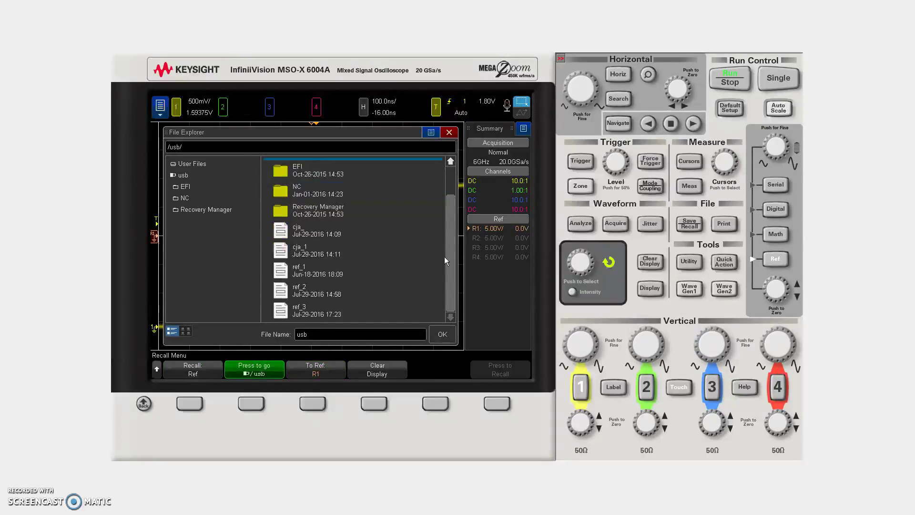
left_click(294, 310)
left_click(503, 372)
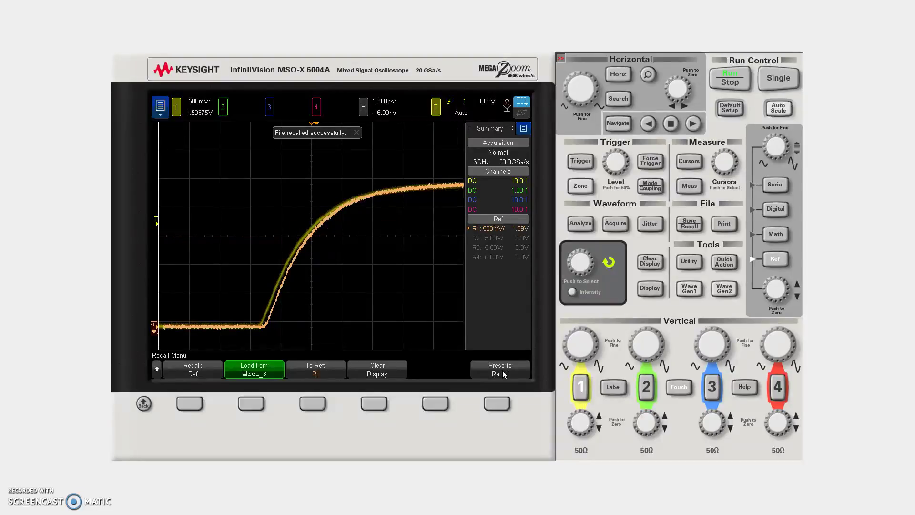
Step: Return to the reference waveform settings and set the skew of the recalled R1 to 12 ns
left_click(503, 370)
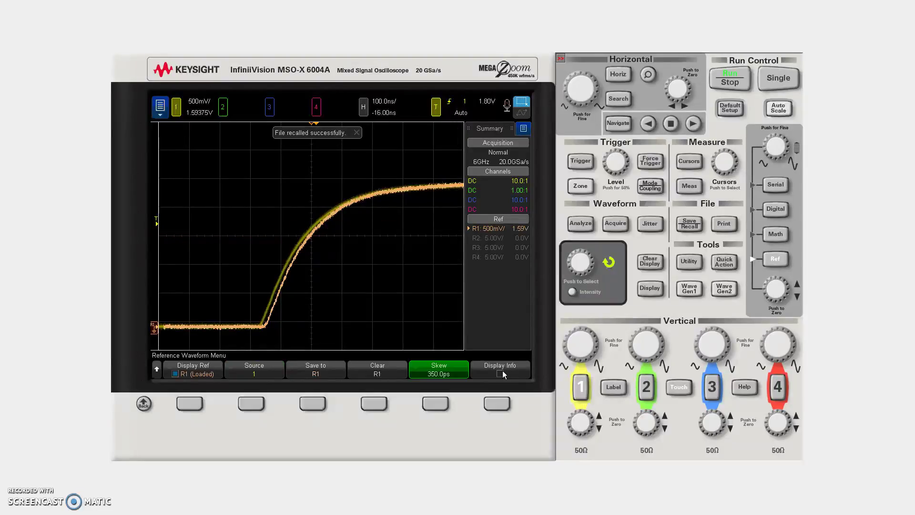
scroll(502, 370, "up", 10)
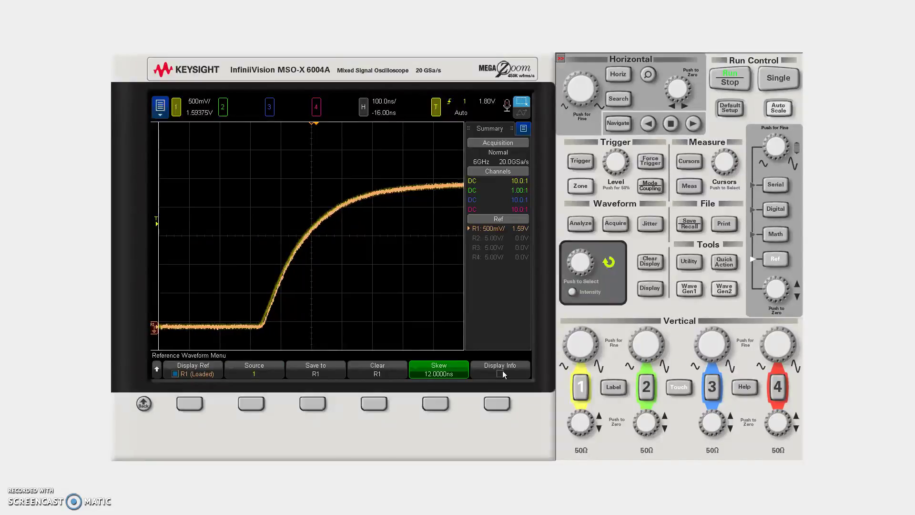